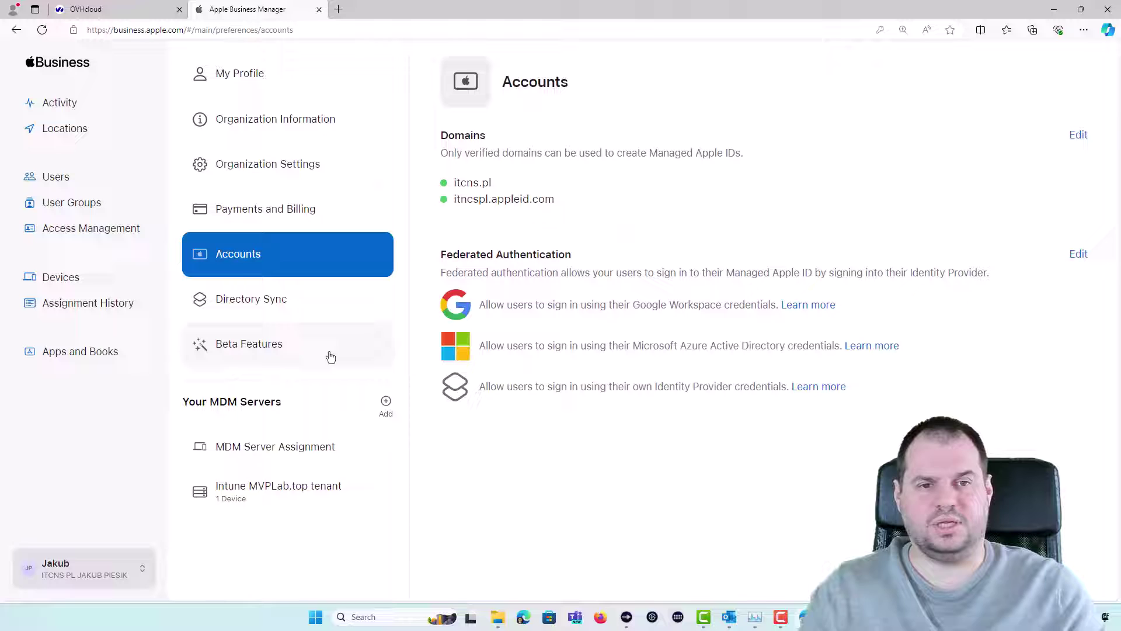
# Add mvplab.top under Domains, show its TXT verification record, and bring up the OVHcloud DNS zone
pyautogui.click(76, 567)
pyautogui.click(259, 257)
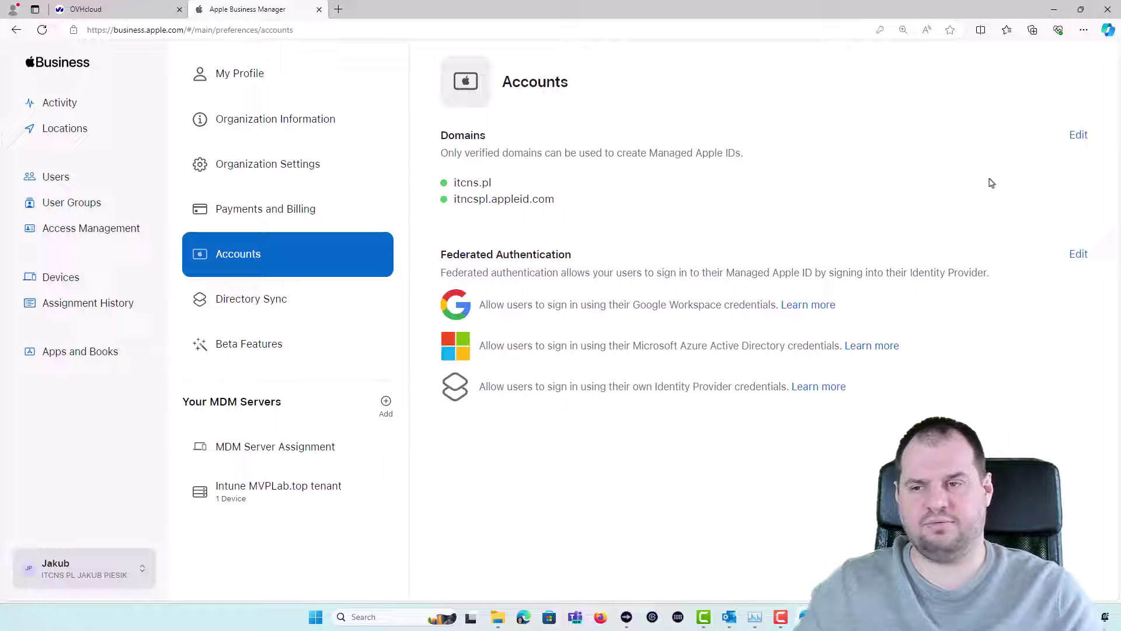
pyautogui.click(1078, 135)
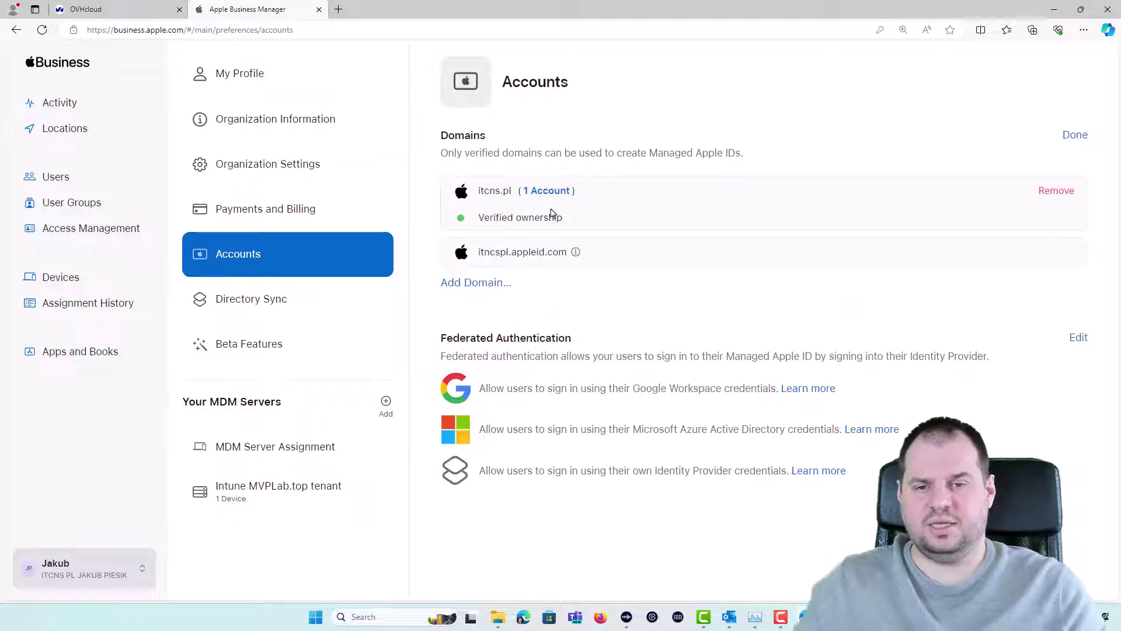
pyautogui.click(470, 284)
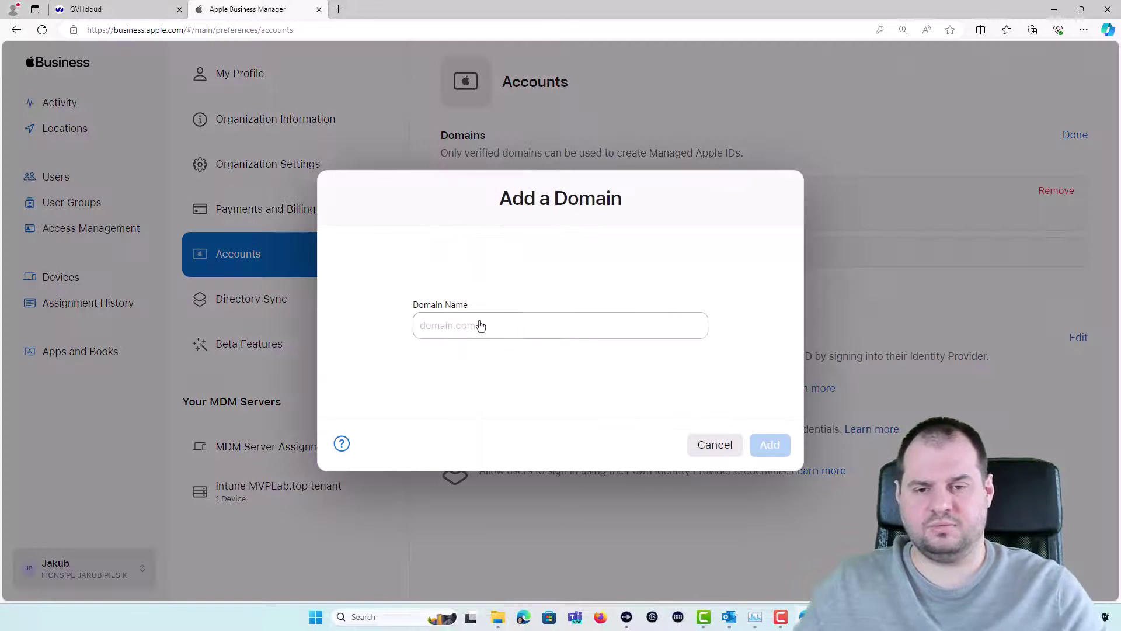
pyautogui.click(478, 322)
pyautogui.write('mvplab.top')
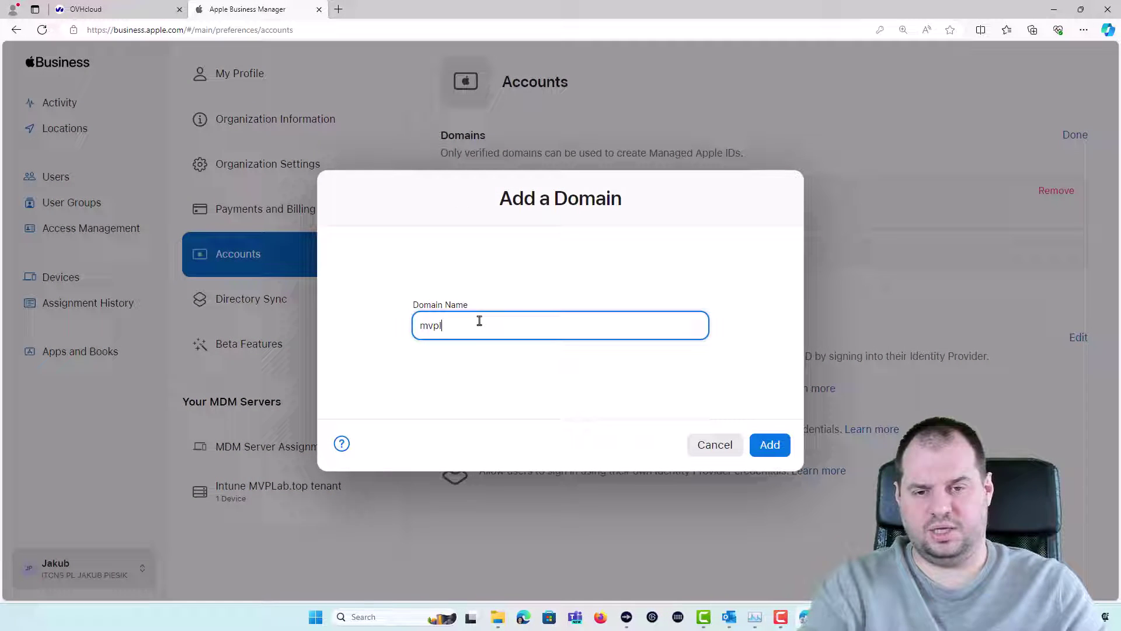
pyautogui.click(770, 444)
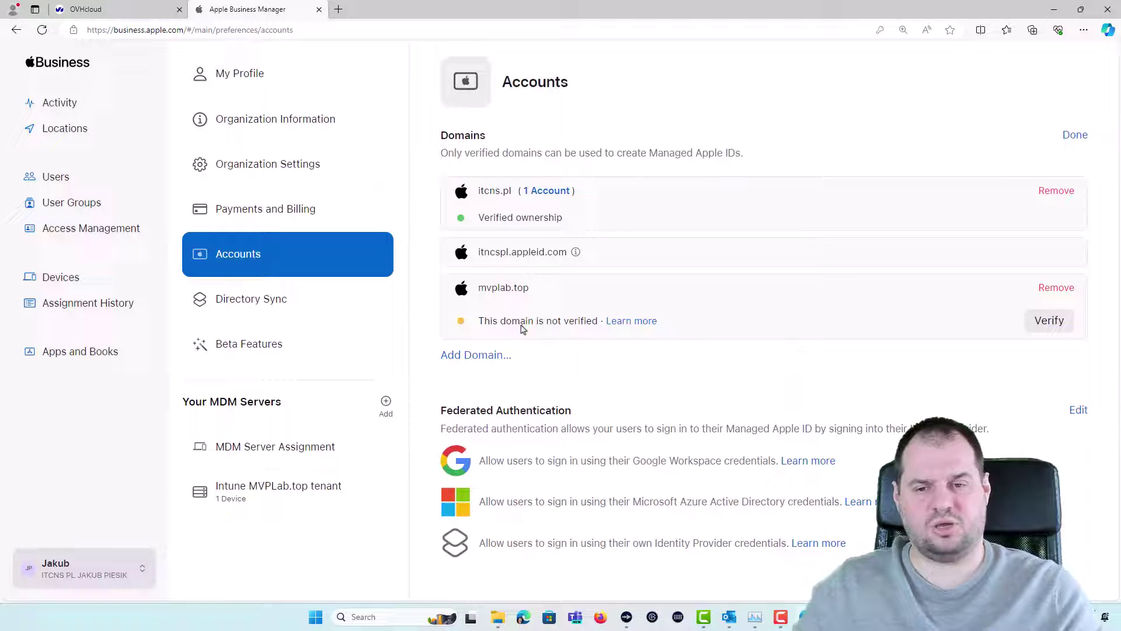
pyautogui.click(1049, 322)
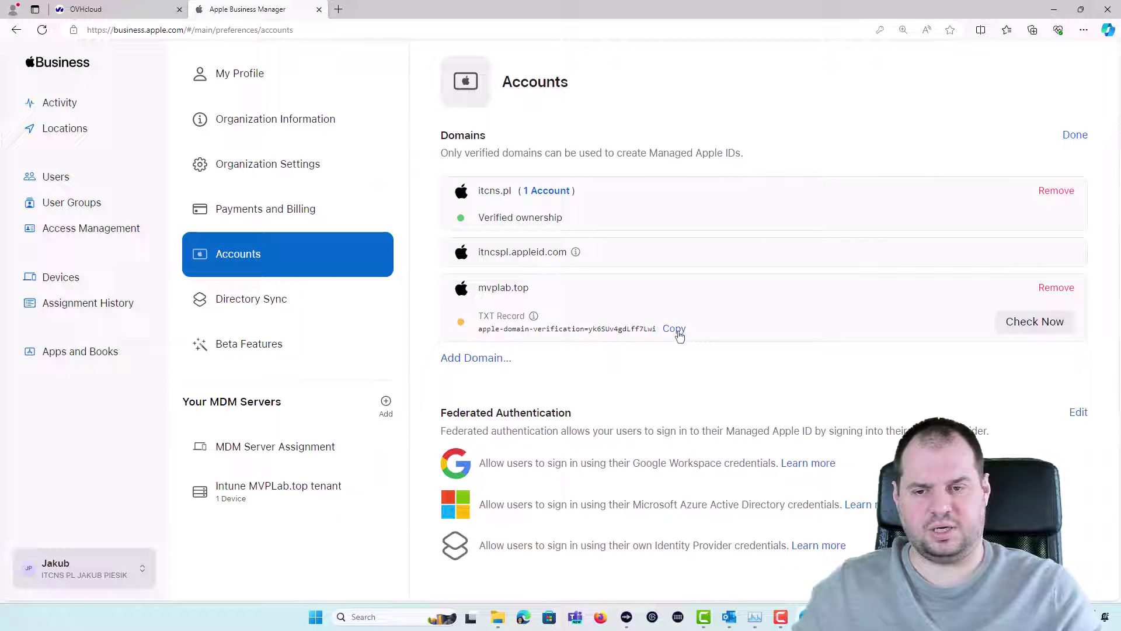
pyautogui.click(135, 12)
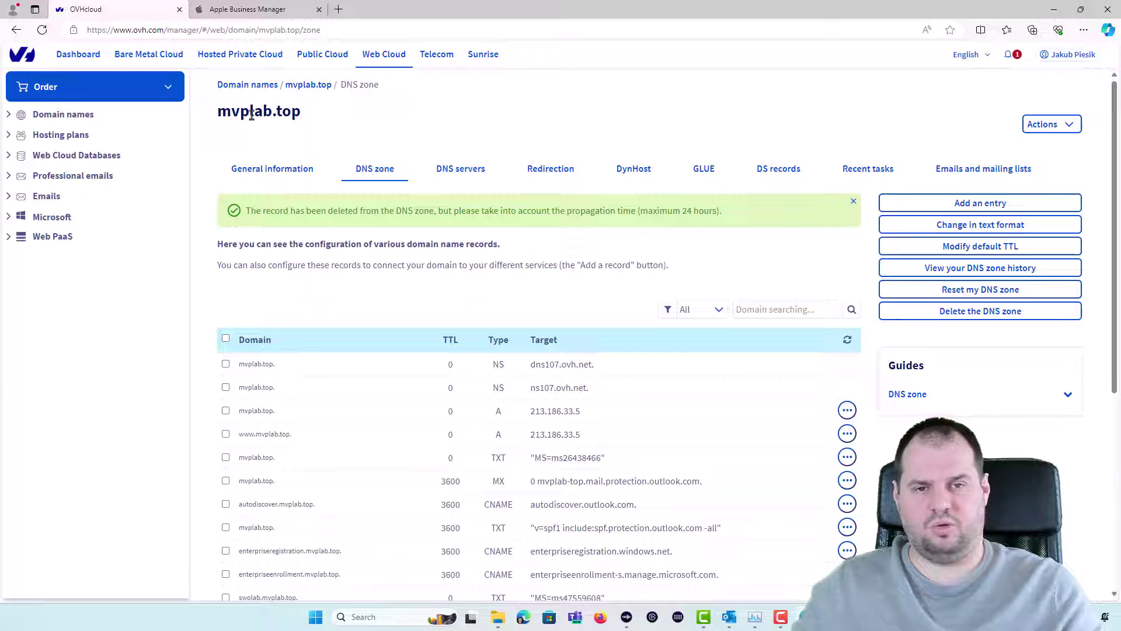
# Add a TXT entry to the mvplab.top zone with the pasted Apple domain-verification value
pyautogui.click(961, 205)
pyautogui.click(545, 263)
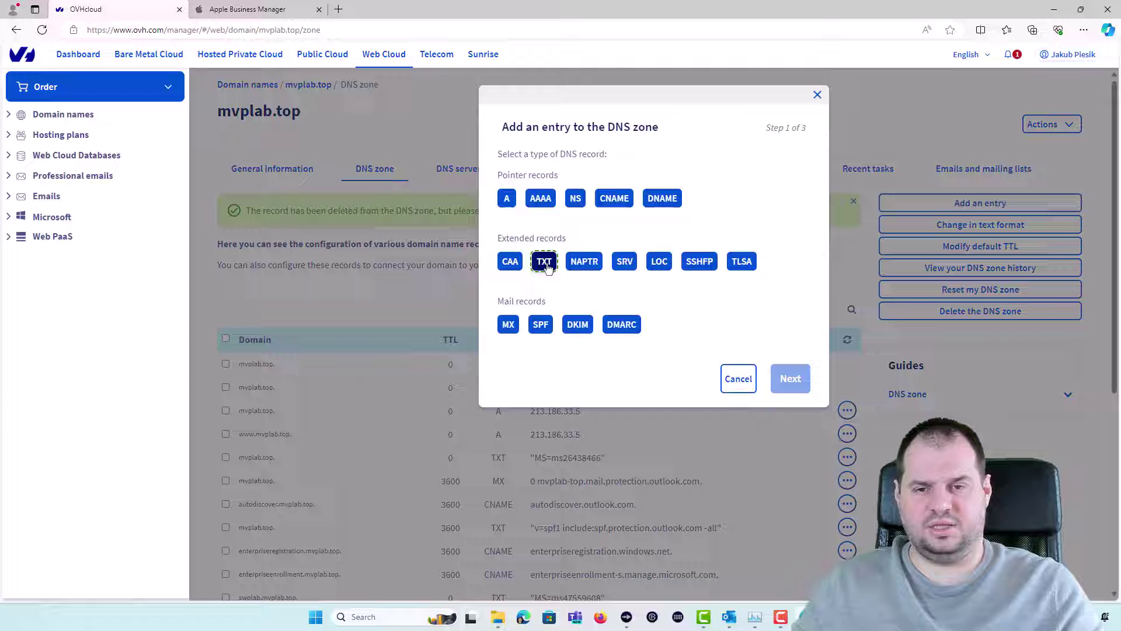
pyautogui.click(601, 176)
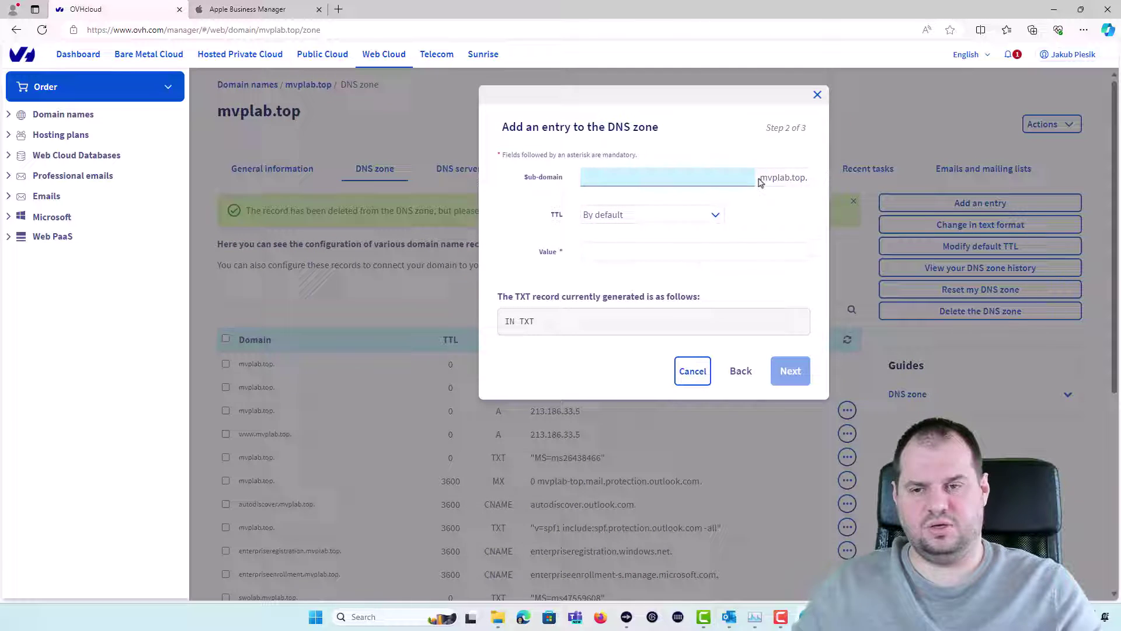
pyautogui.click(676, 257)
pyautogui.write('apple-domain-verification=yk6SUv4gdLff7Lwi')
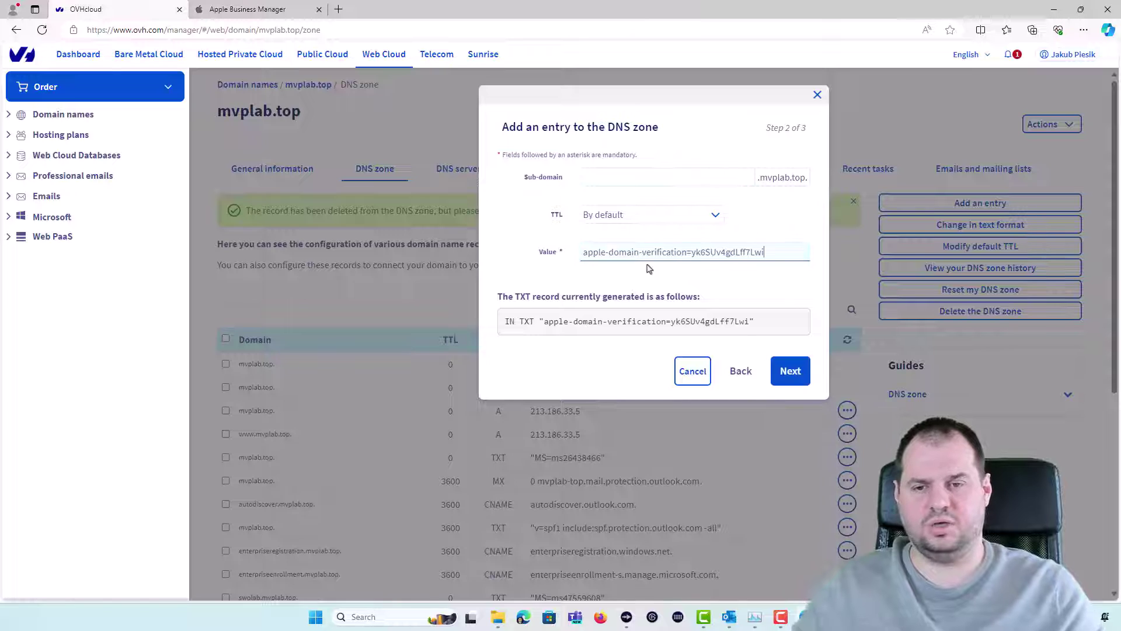
pyautogui.click(791, 370)
pyautogui.click(782, 338)
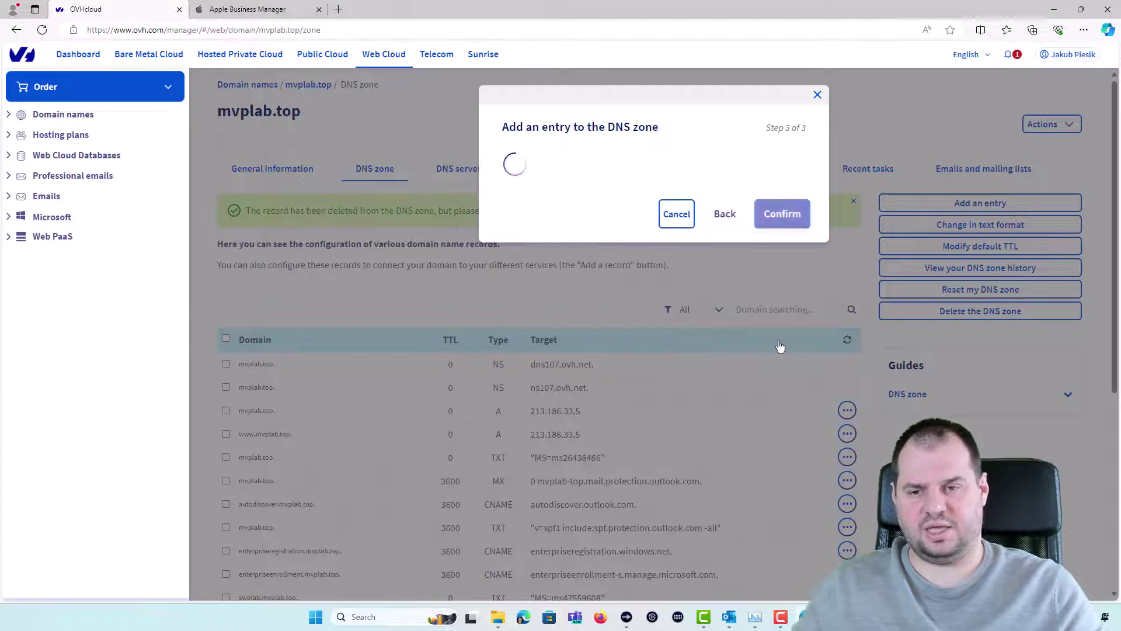
# Locate and highlight the new apple-domain-verification TXT record, then go back to Apple Business Manager
pyautogui.scroll(-6, 391, 535)
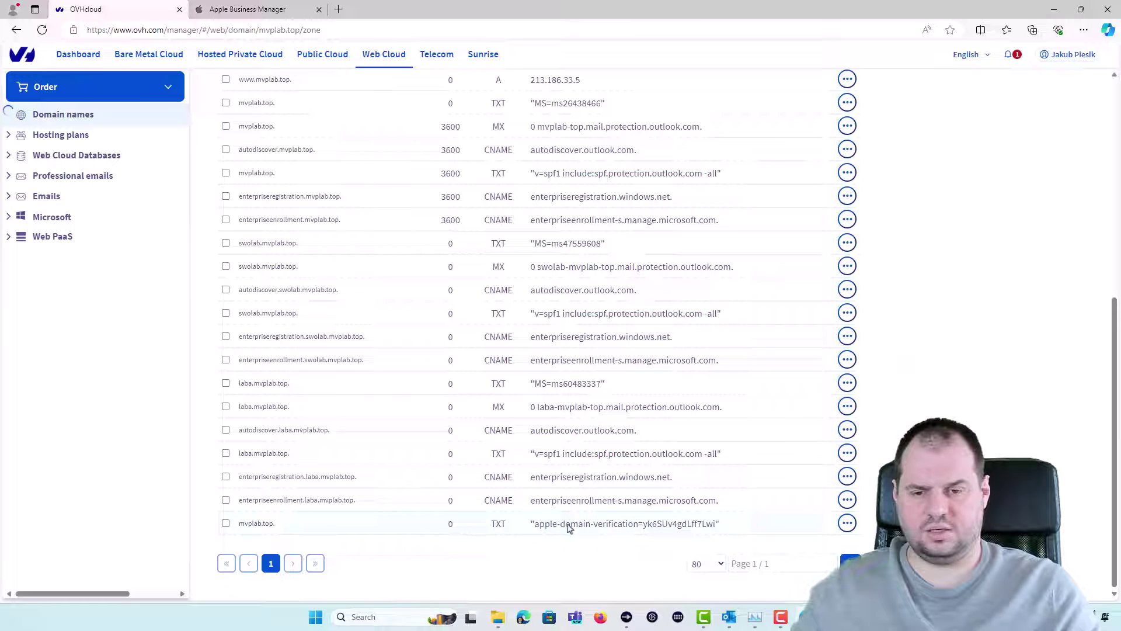
pyautogui.moveTo(747, 525); pyautogui.dragTo(241, 529)
pyautogui.click(249, 6)
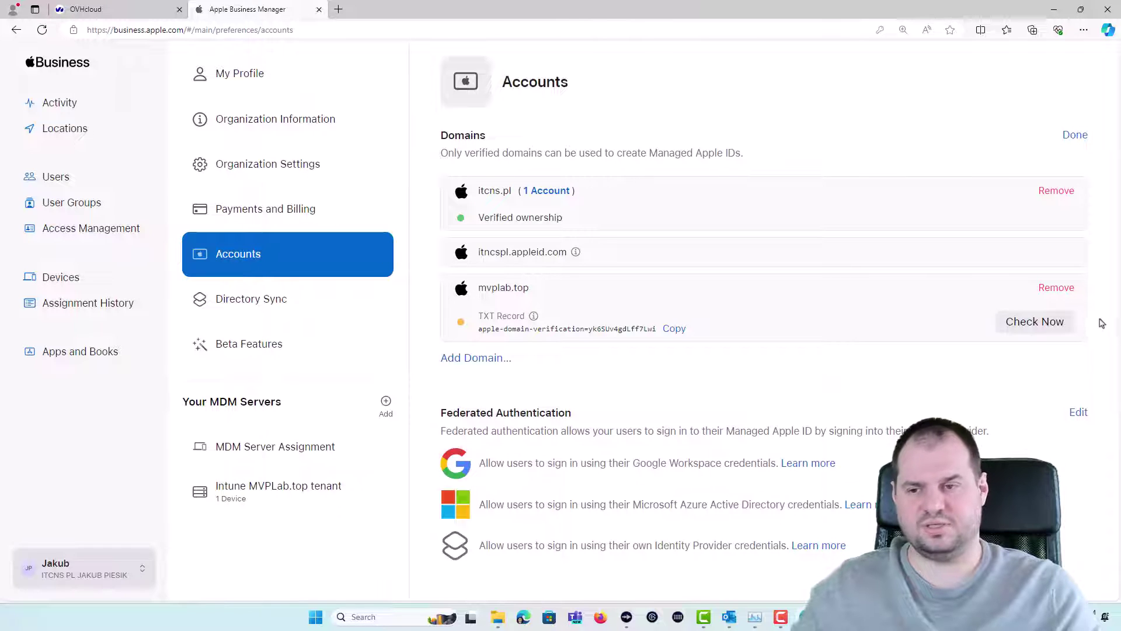
# Run Check Now so mvplab.top shows verified ownership, then move to the Users list
pyautogui.click(1037, 329)
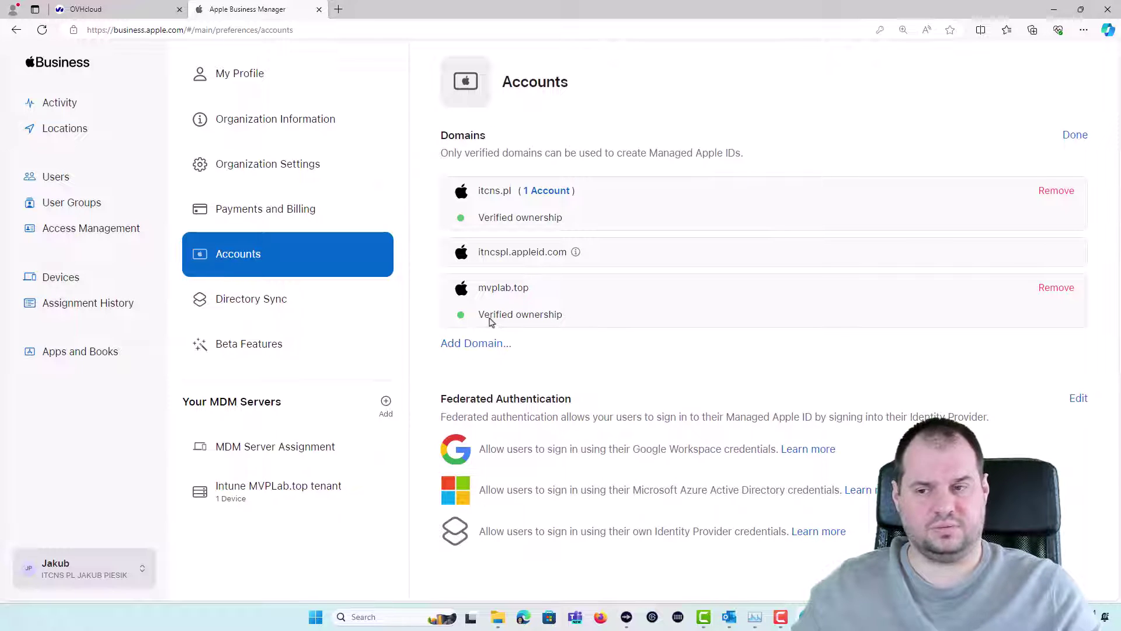
pyautogui.click(95, 185)
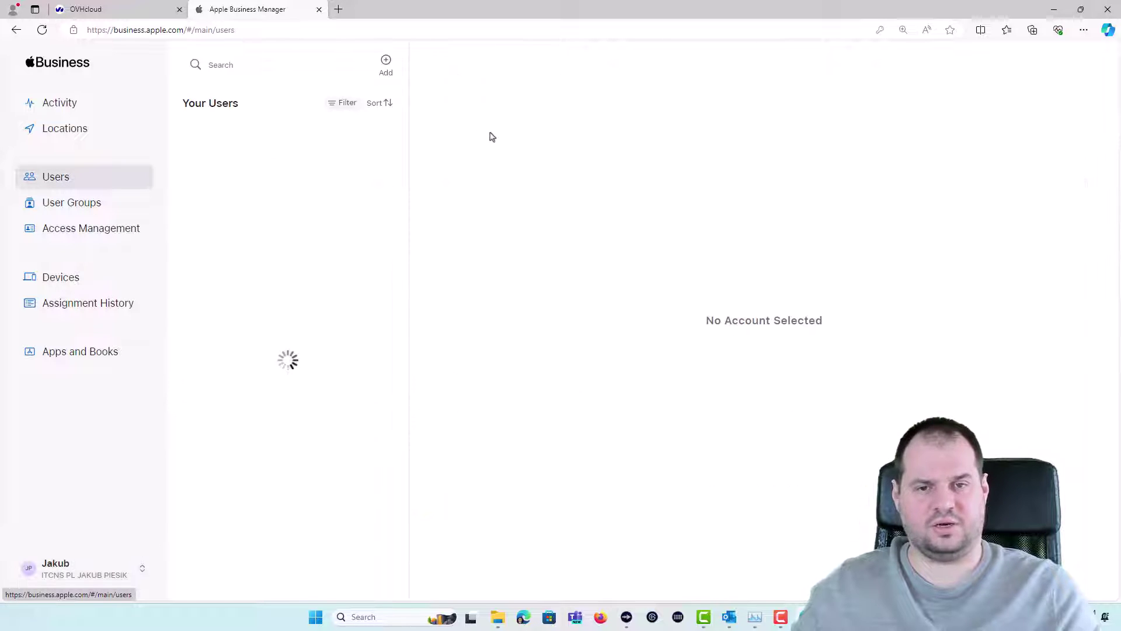
# Start a new account named Test User with Managed Apple ID testuser on the mvplab.top domain
pyautogui.click(387, 69)
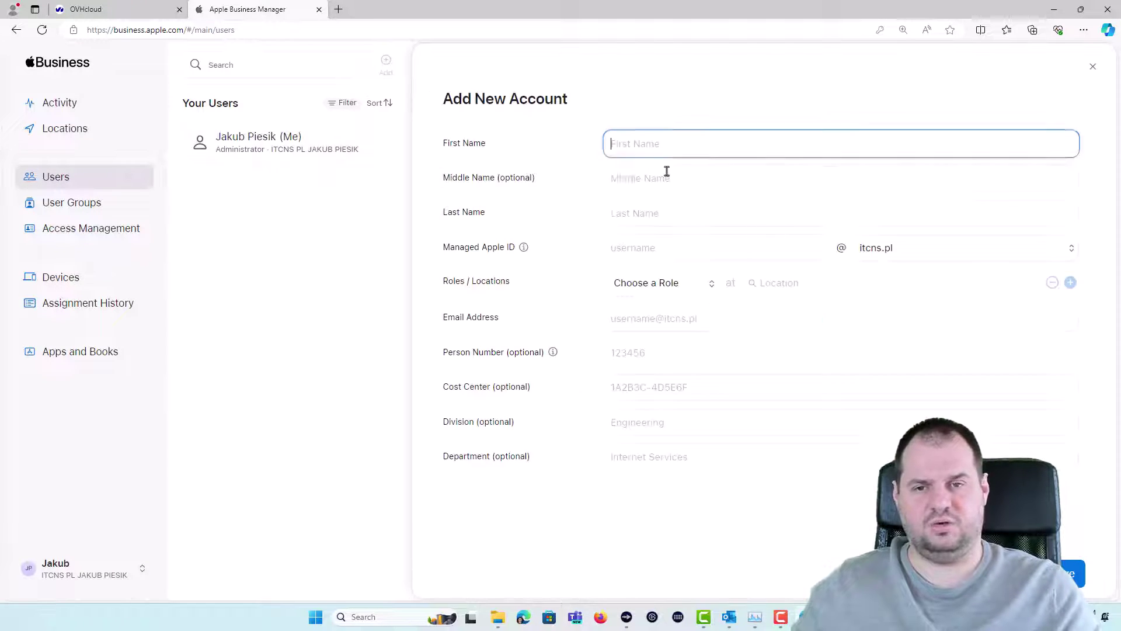
pyautogui.click(634, 149)
pyautogui.write('Test')
pyautogui.press('Tab')
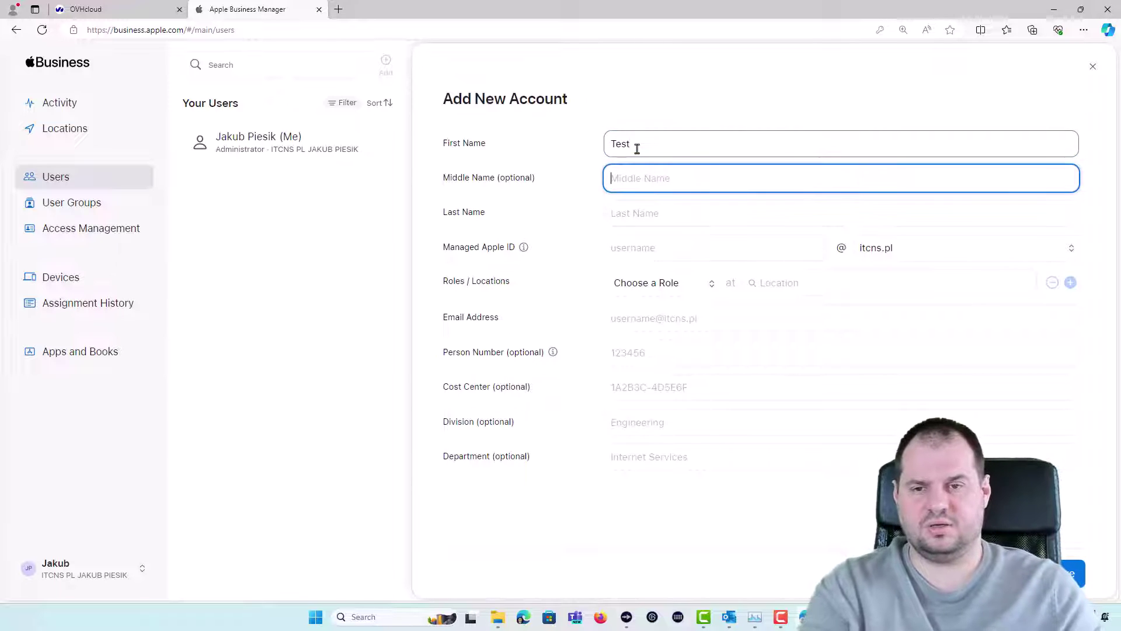
pyautogui.press('Tab')
pyautogui.write('Yser')
pyautogui.press('BackSpace')
pyautogui.press('BackSpace')
pyautogui.press('BackSpace')
pyautogui.press('BackSpace')
pyautogui.write('User')
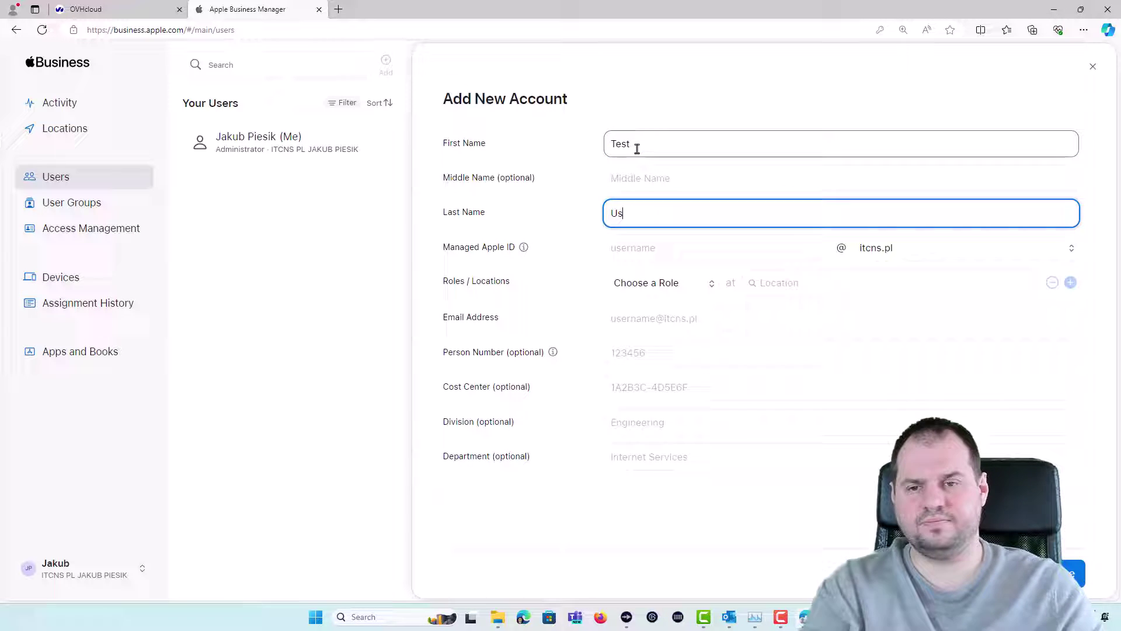
pyautogui.press('Tab')
pyautogui.write('testuser')
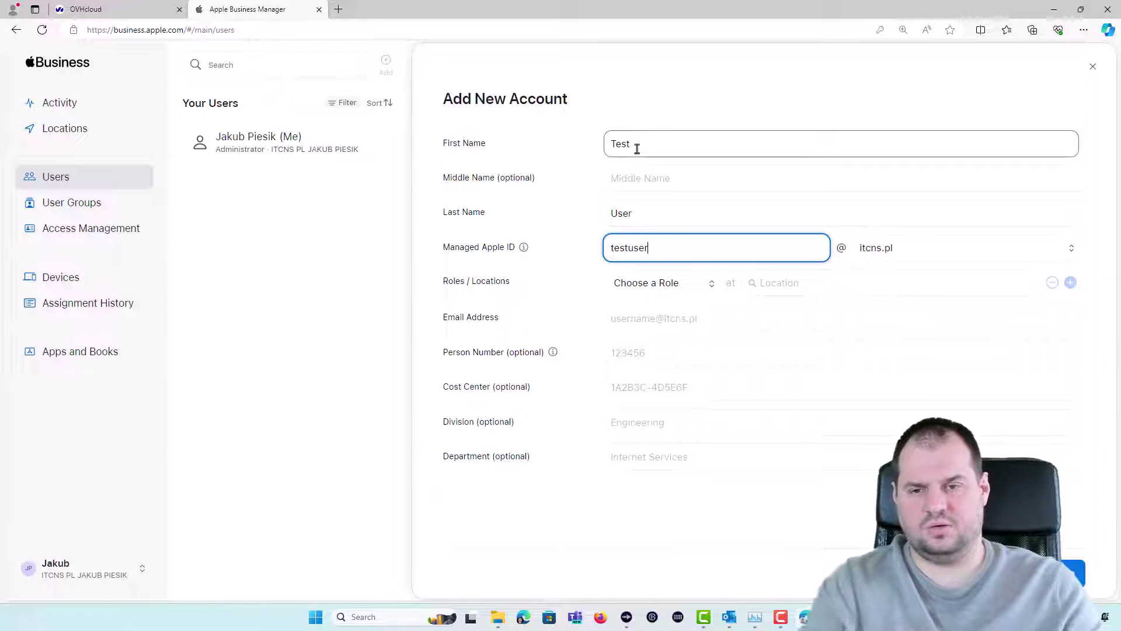
pyautogui.press('Tab')
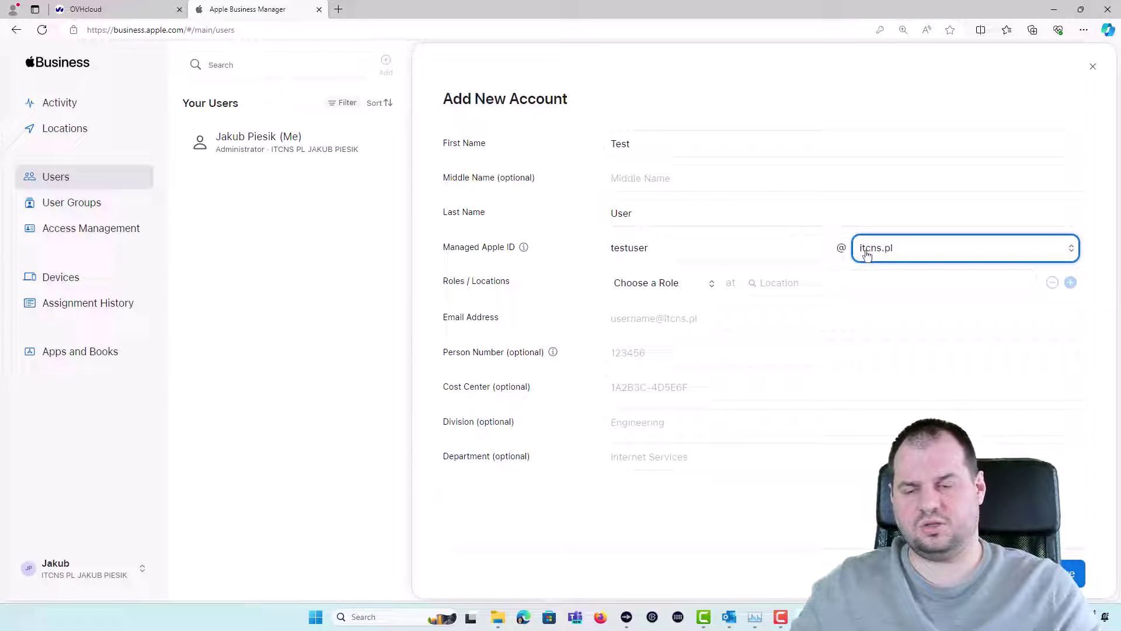
pyautogui.click(876, 259)
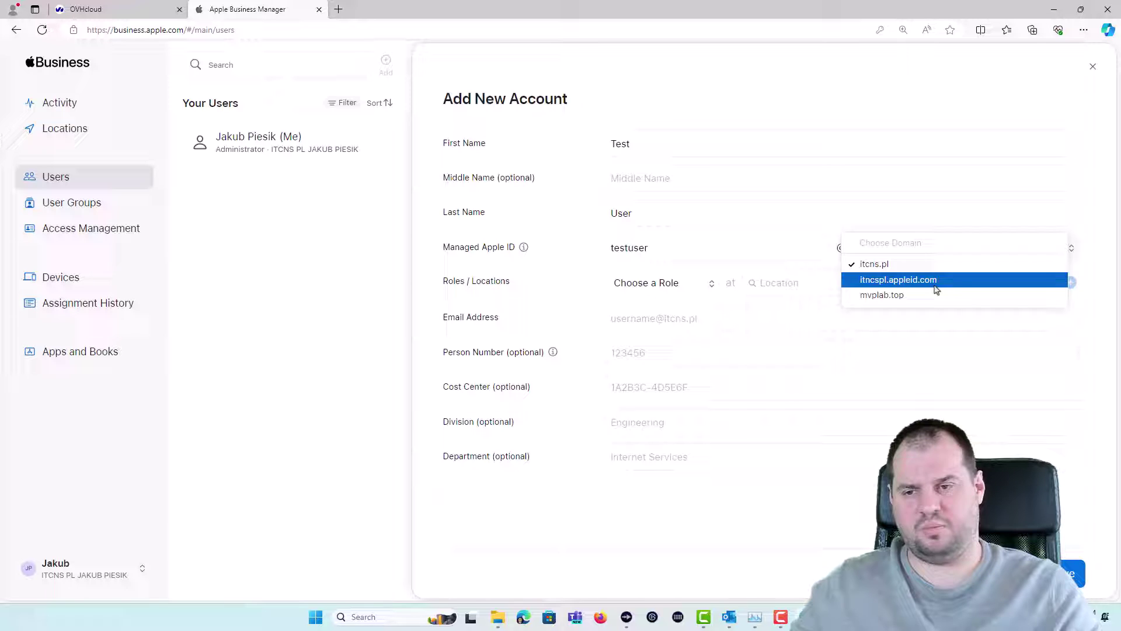
pyautogui.click(886, 297)
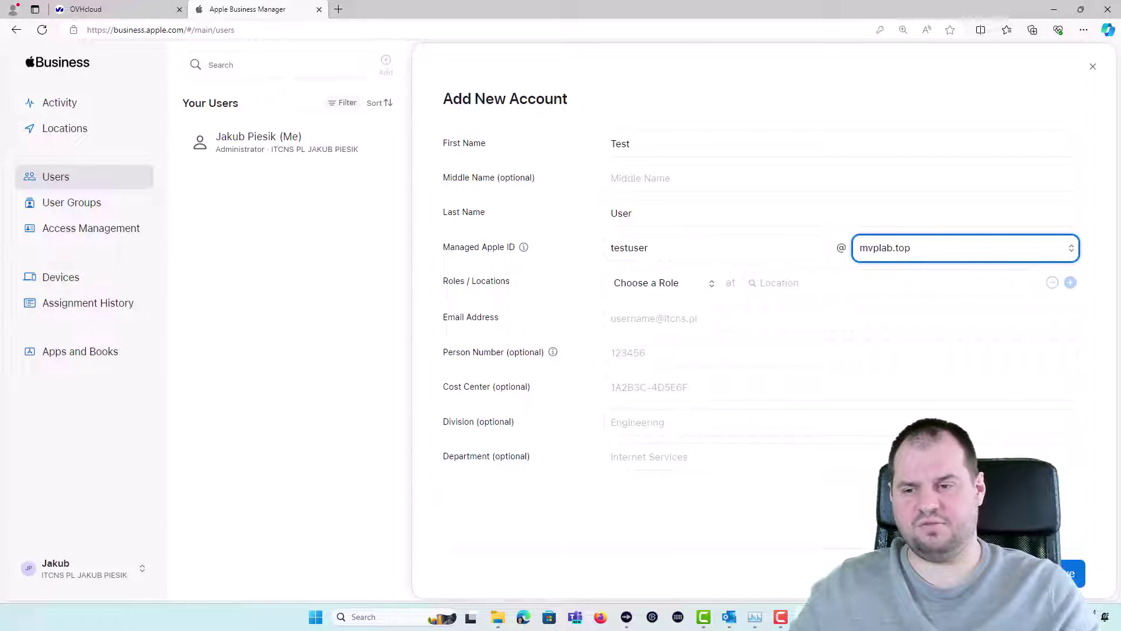
# Assign the Staff role at Test Company, paste the account's e-mail address, and save the account
pyautogui.click(655, 286)
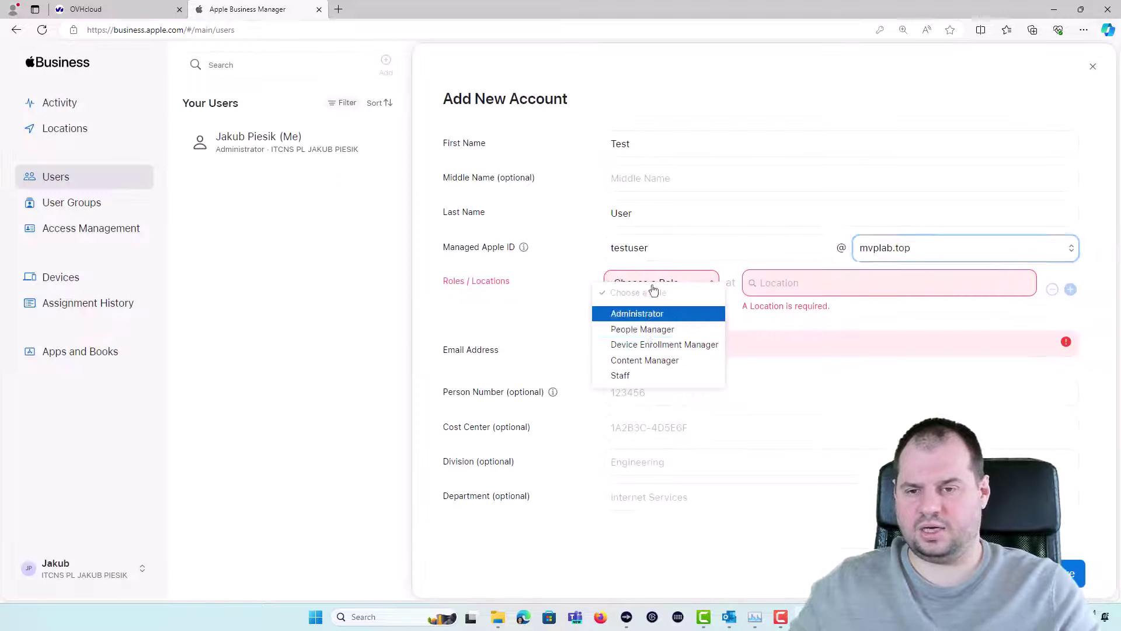
pyautogui.click(663, 374)
pyautogui.click(795, 285)
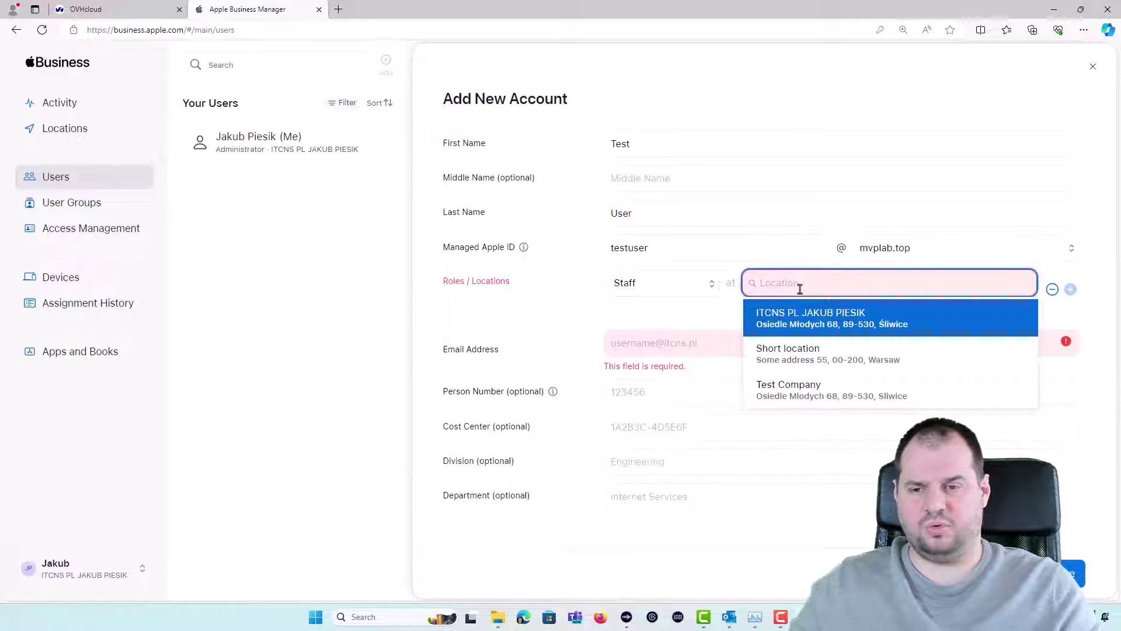
pyautogui.click(817, 391)
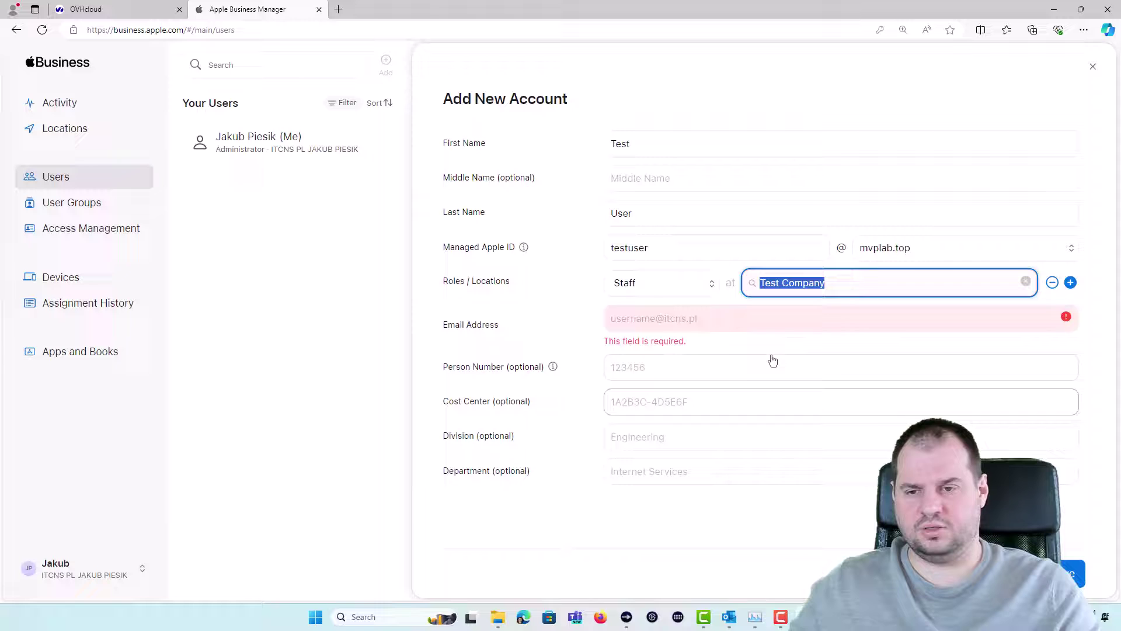
pyautogui.click(660, 320)
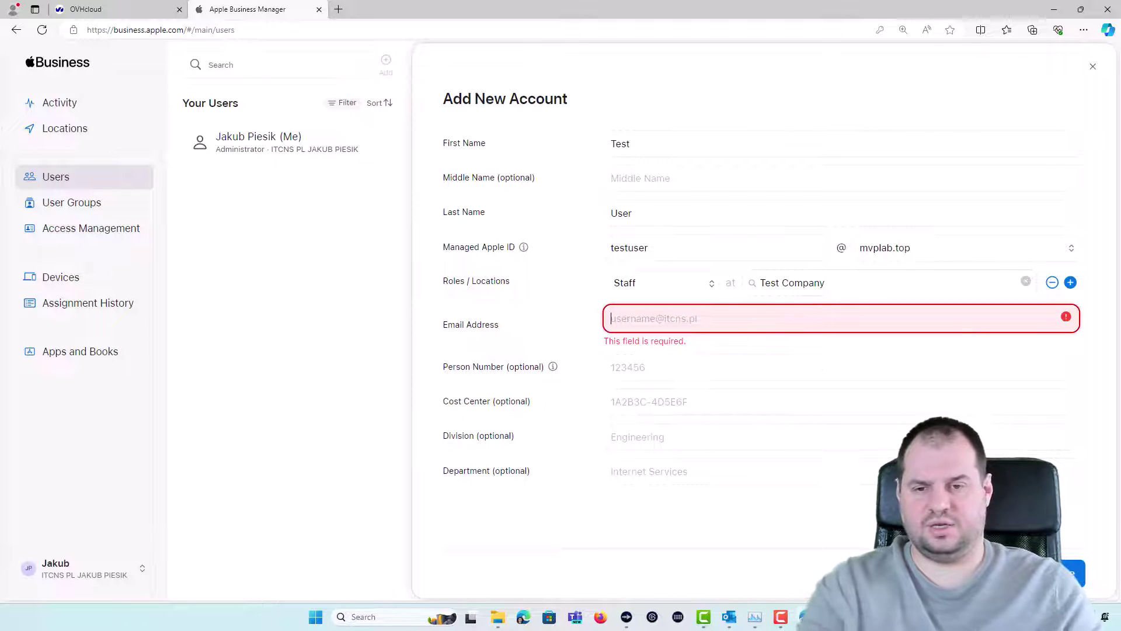
pyautogui.hotkey('ctrl', 'v')
pyautogui.press('Return')
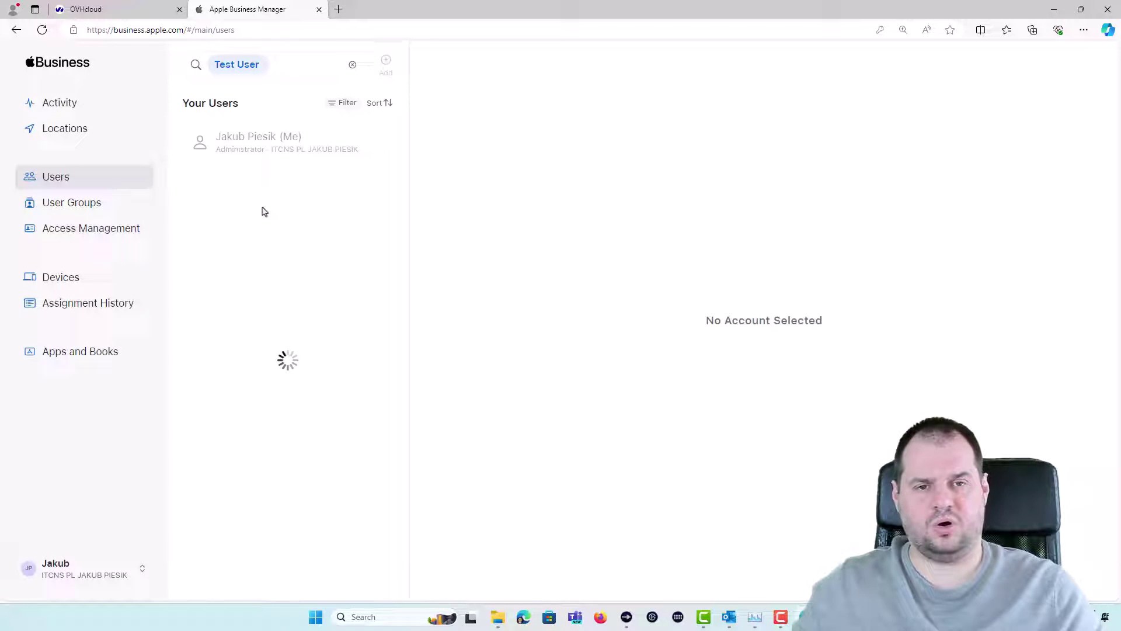
# Open the Test User details and select its full Managed Apple ID
pyautogui.click(250, 138)
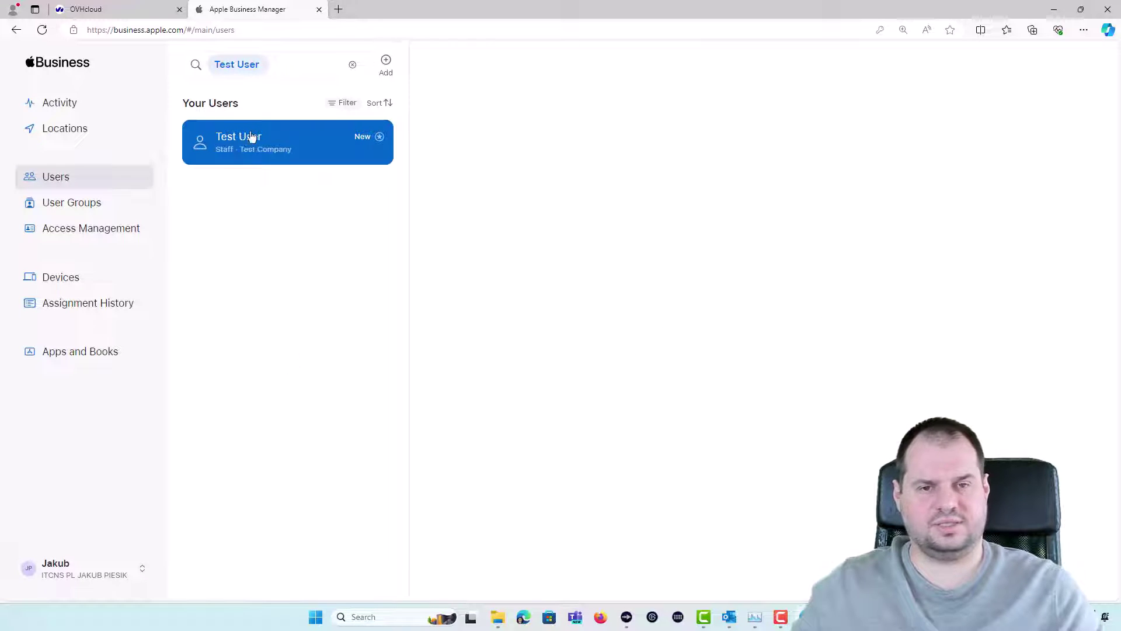
pyautogui.moveTo(440, 247); pyautogui.dragTo(553, 253)
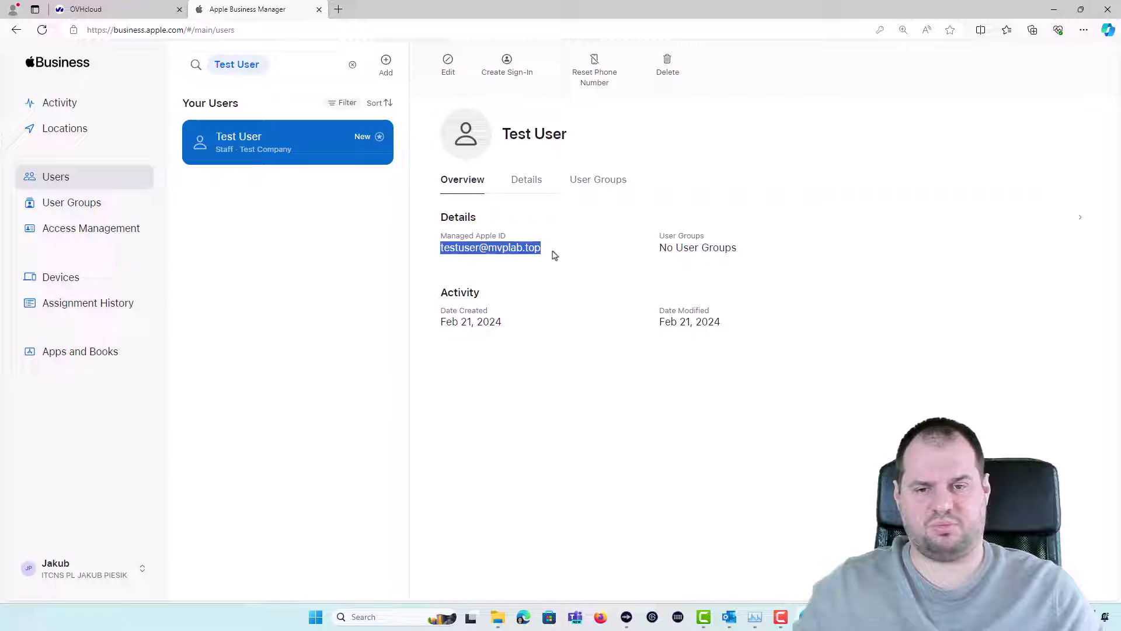
pyautogui.click(553, 252)
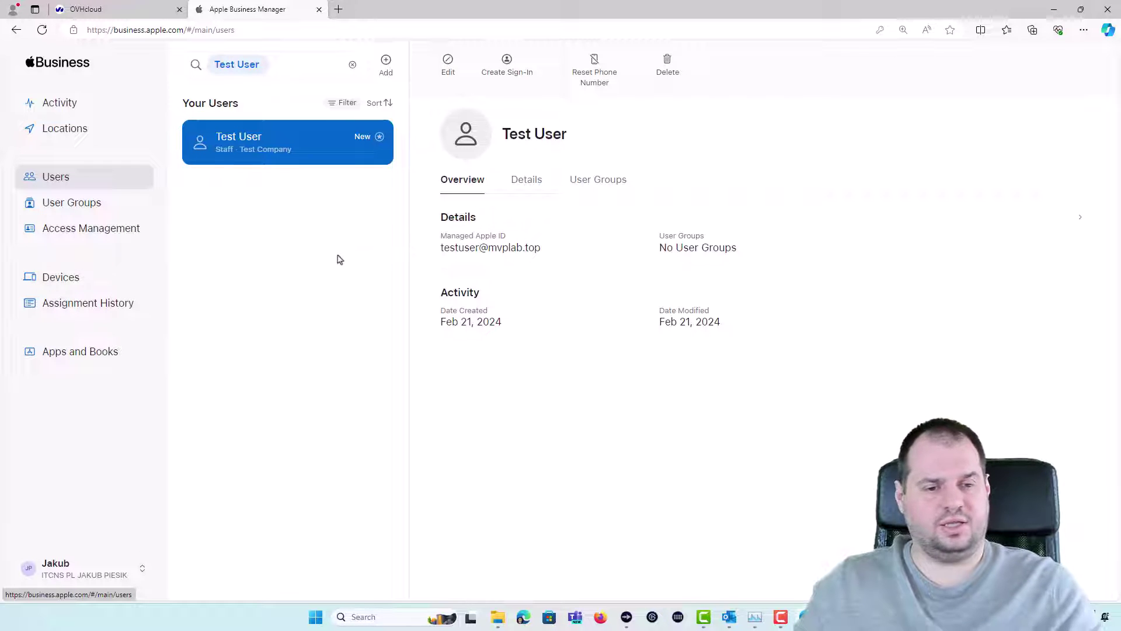
# In Preferences > Accounts, choose Microsoft Azure AD for federated authentication and begin connecting it
pyautogui.click(52, 565)
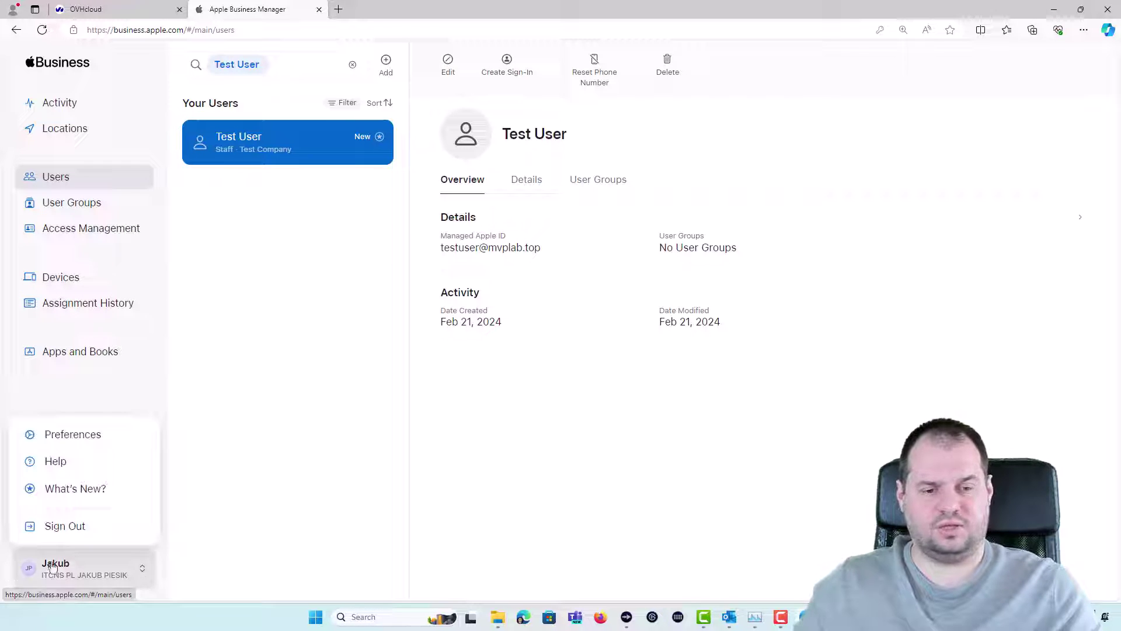
pyautogui.click(84, 447)
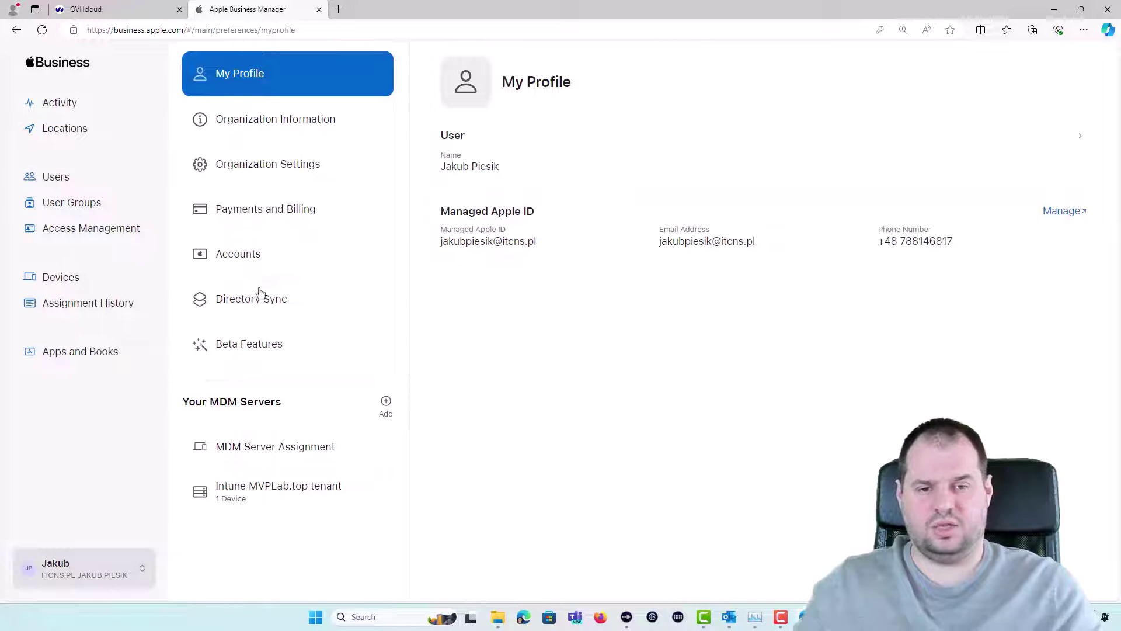
pyautogui.click(246, 260)
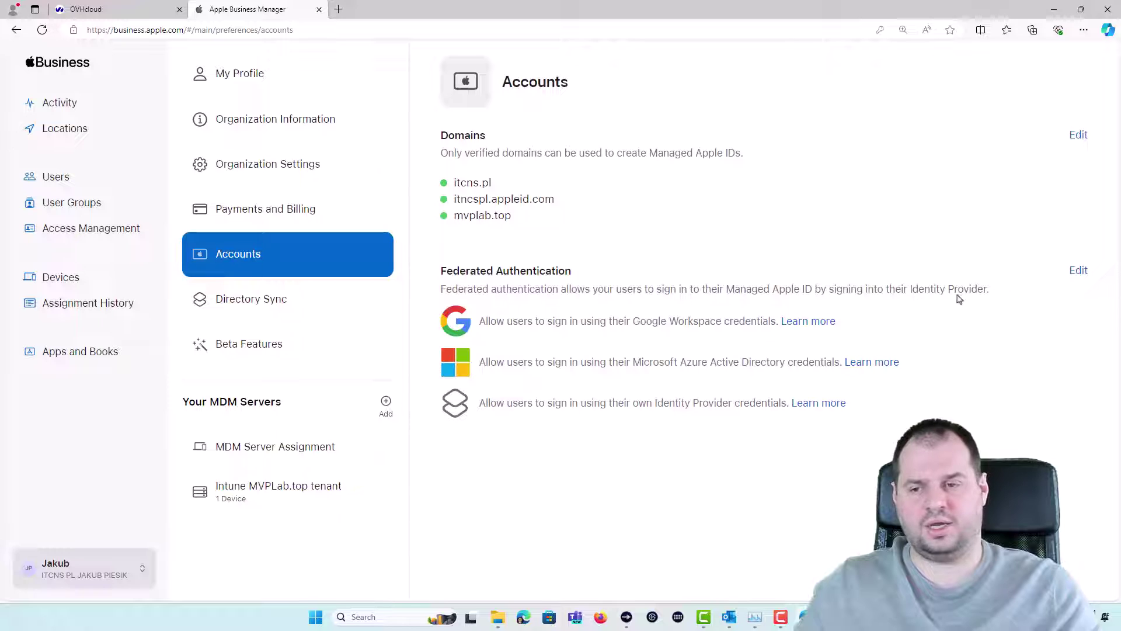
pyautogui.click(1078, 271)
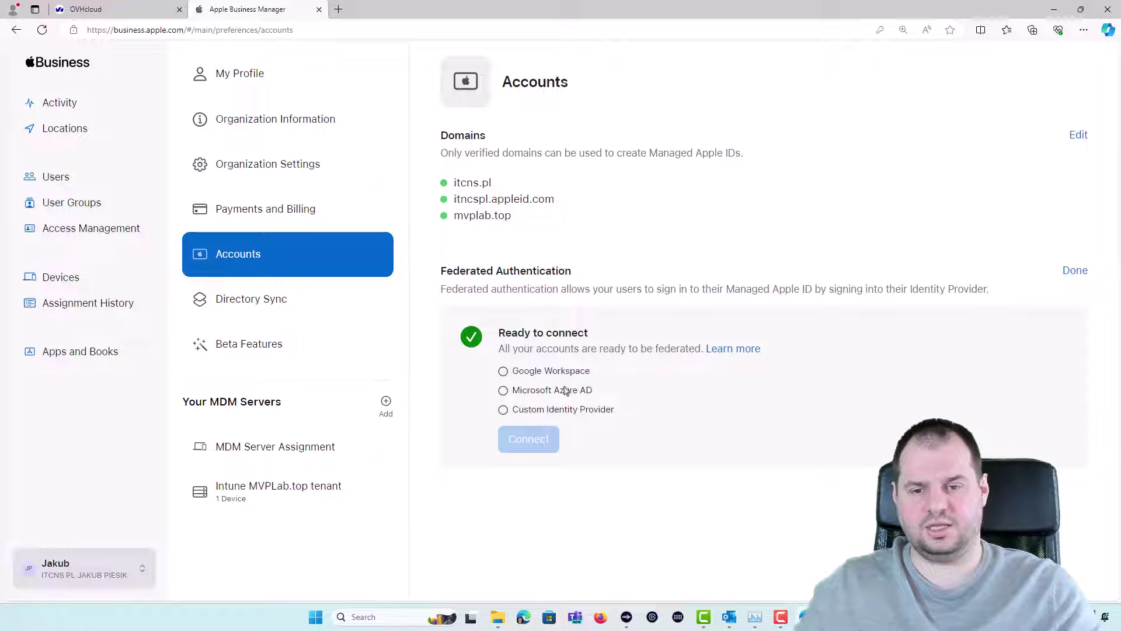
pyautogui.click(503, 391)
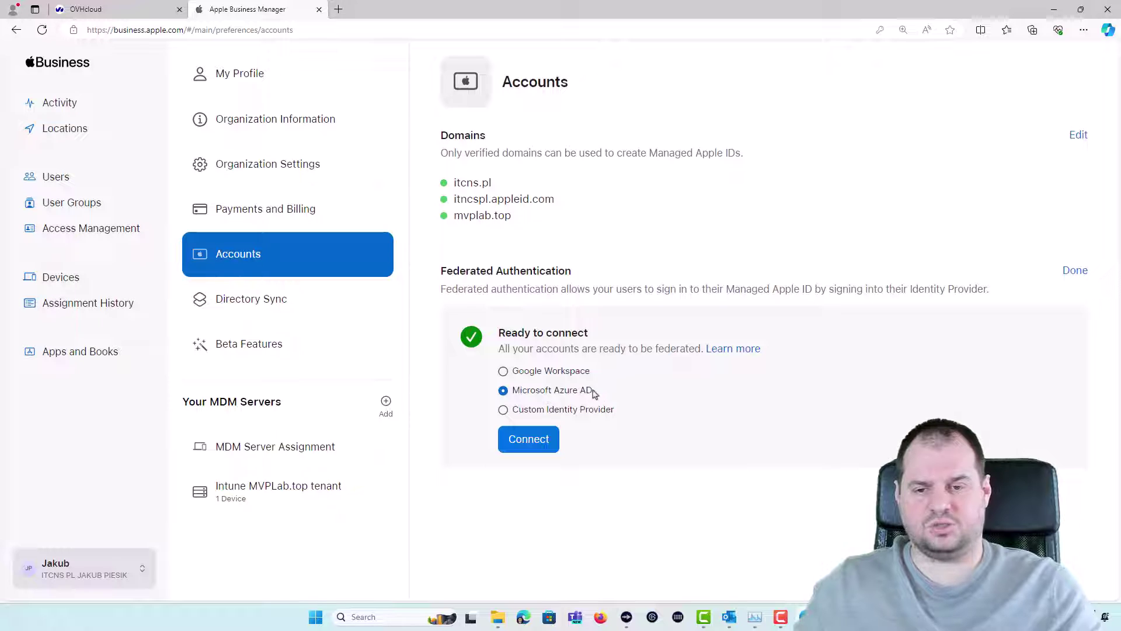
pyautogui.click(526, 443)
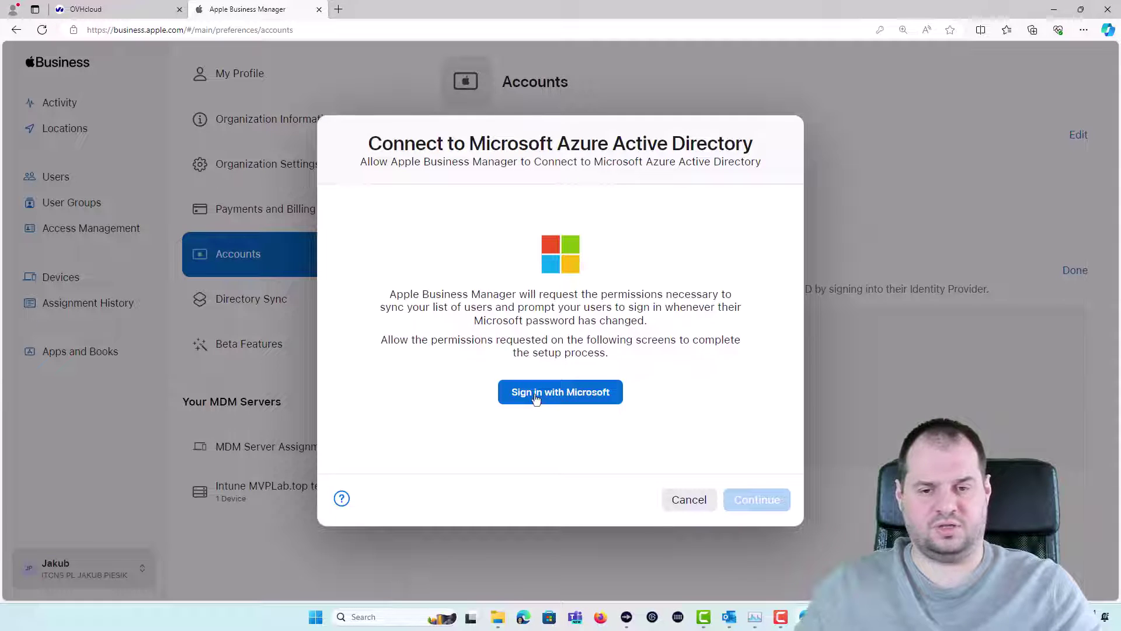
# Sign in with the Microsoft admin account, accept the requested permissions, and dismiss the completion dialog
pyautogui.click(537, 397)
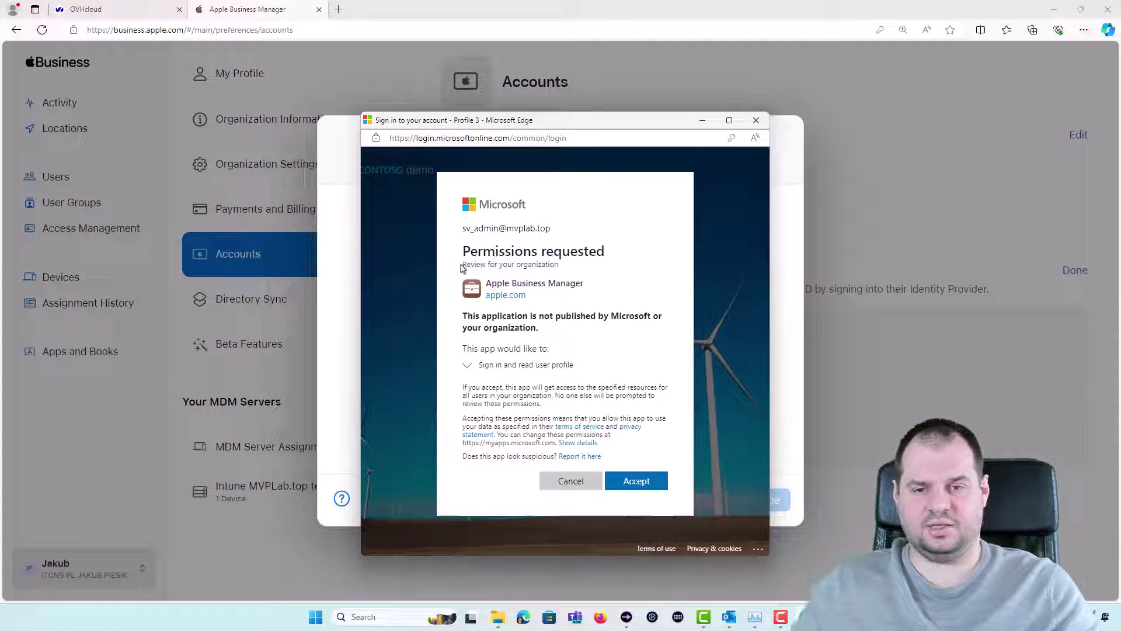
pyautogui.click(467, 367)
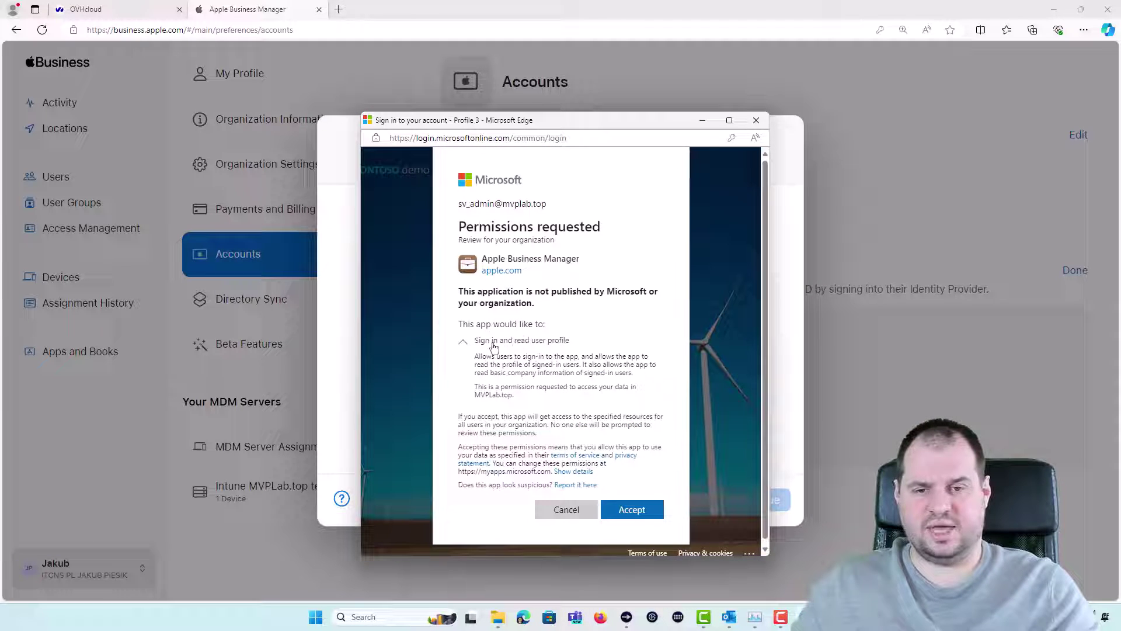
pyautogui.click(635, 512)
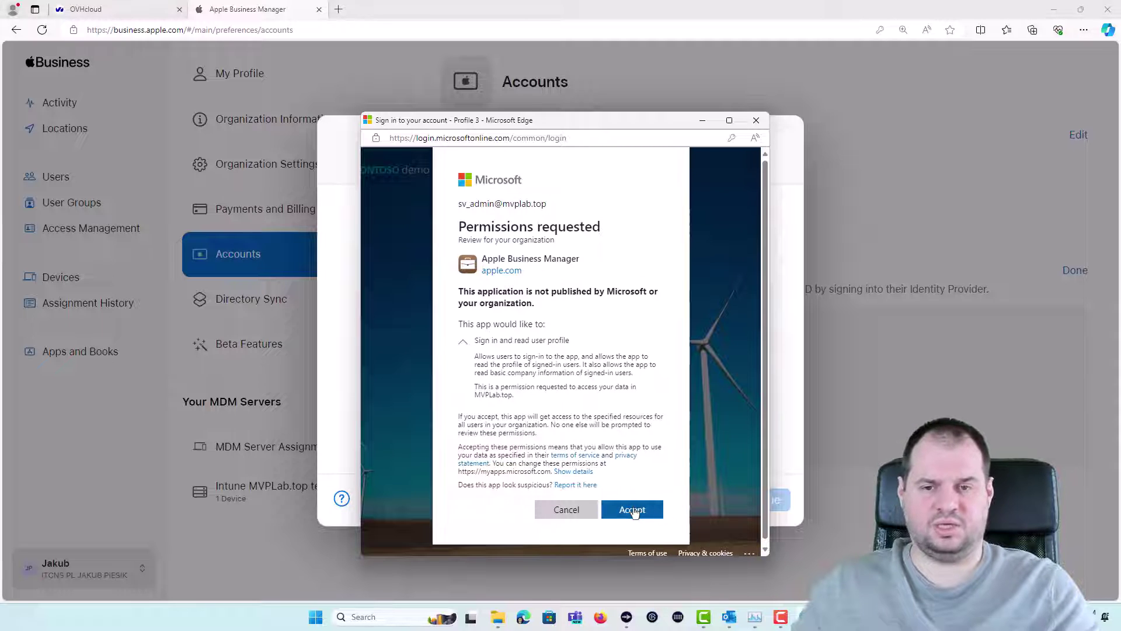
pyautogui.click(635, 512)
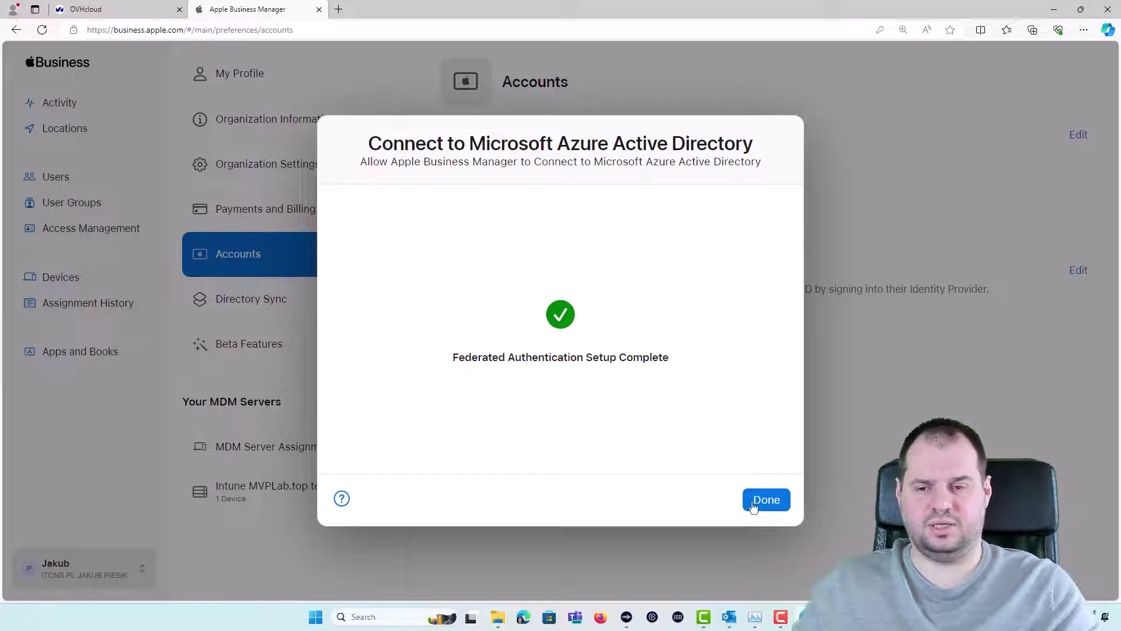
pyautogui.click(752, 503)
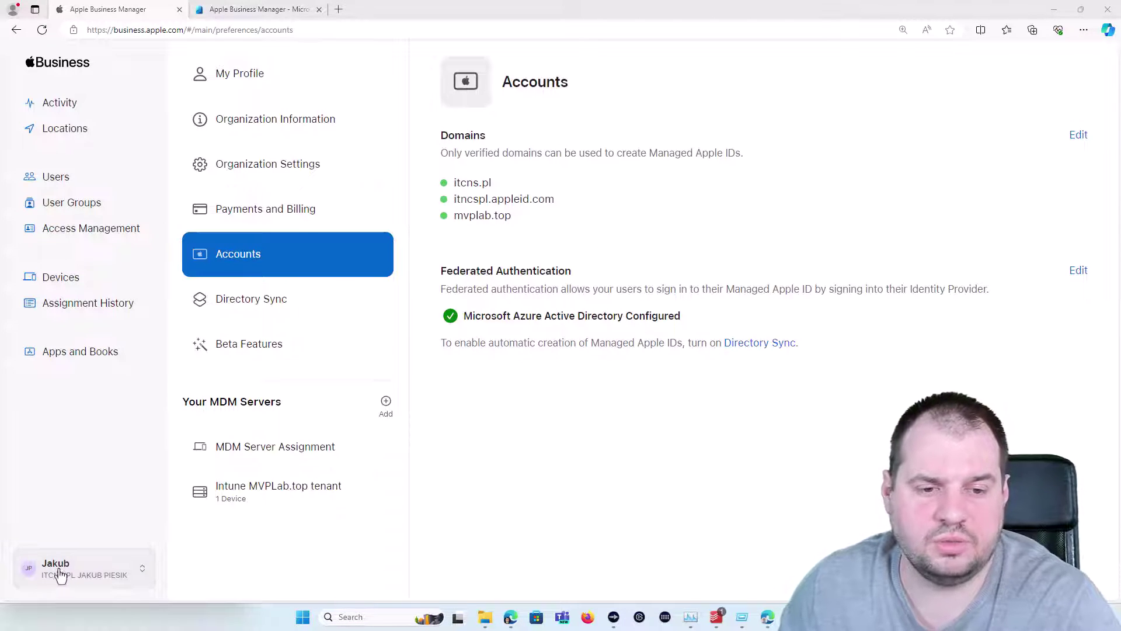
# Choose Federate on mvplab.top in the Domains list and authorize it by signing in with Microsoft
pyautogui.click(1078, 139)
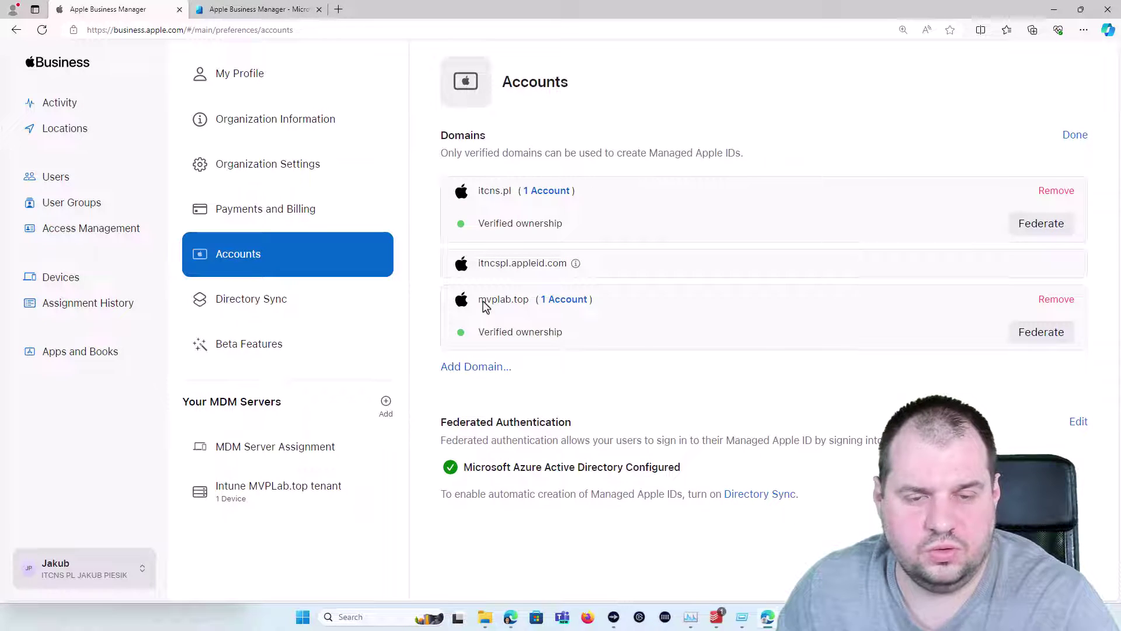
pyautogui.click(1040, 343)
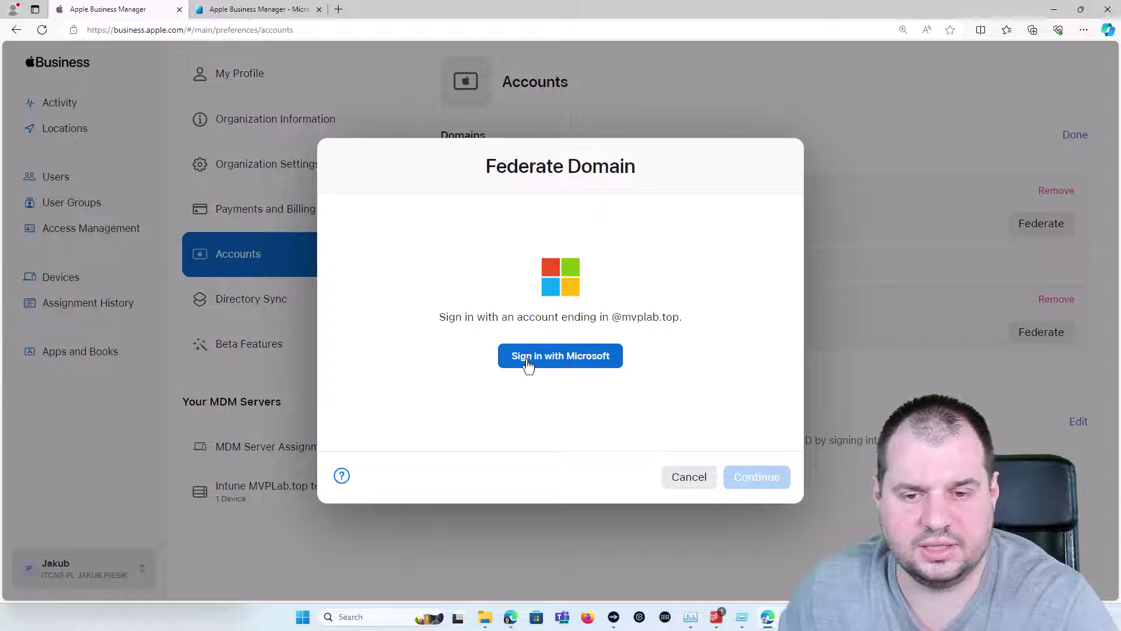
pyautogui.click(527, 361)
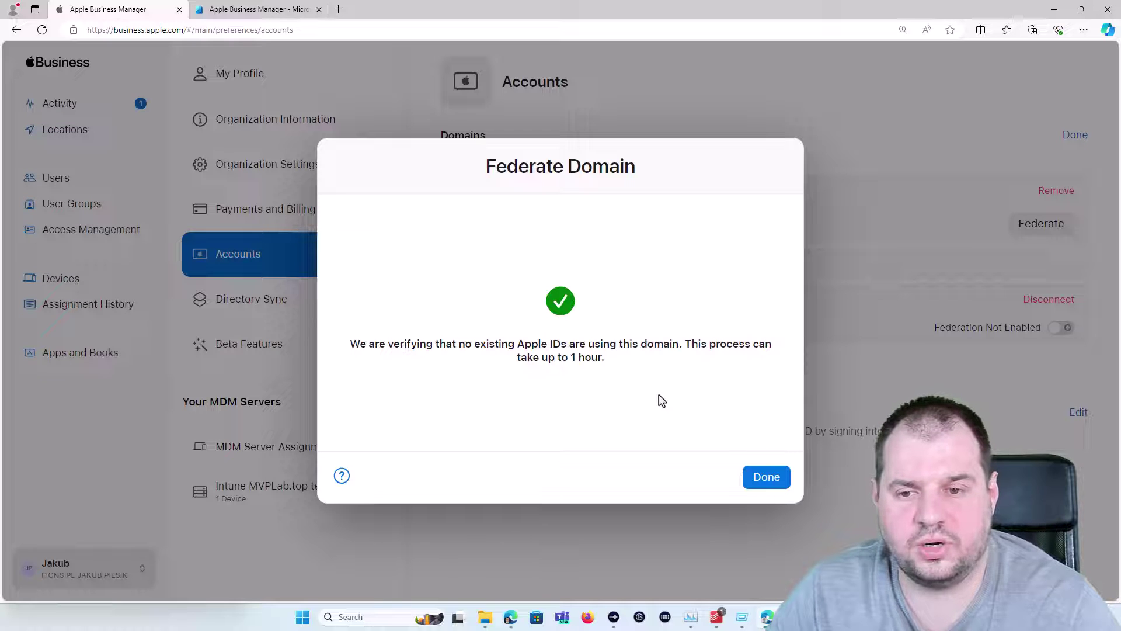
# Close the Federate Domain dialog and turn on the mvplab.top federation toggle
pyautogui.click(762, 476)
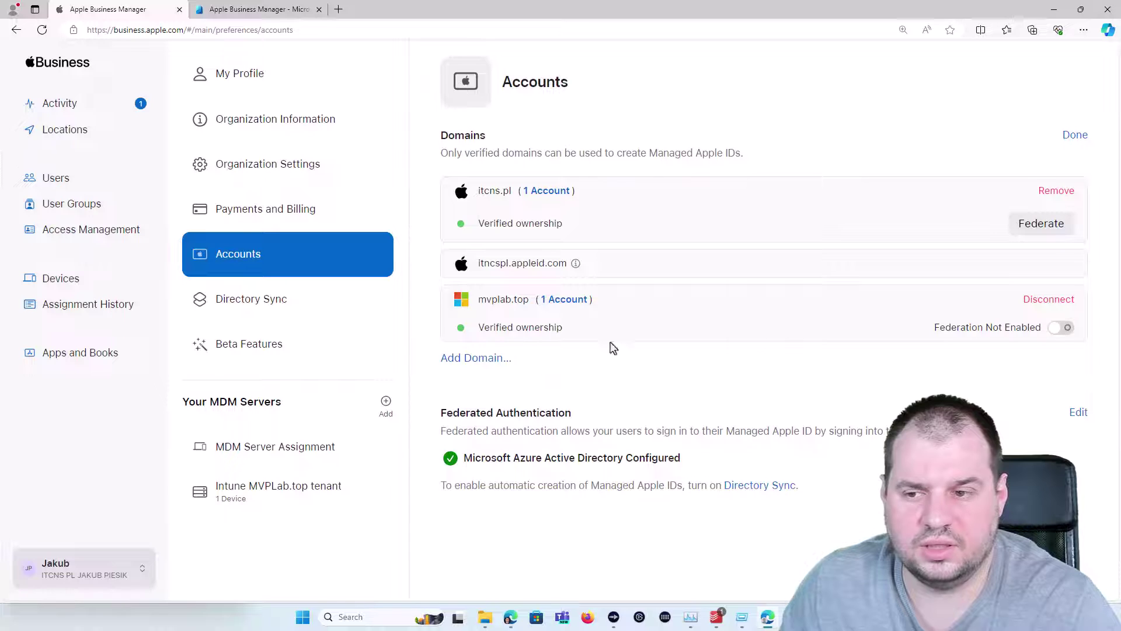
pyautogui.click(1065, 329)
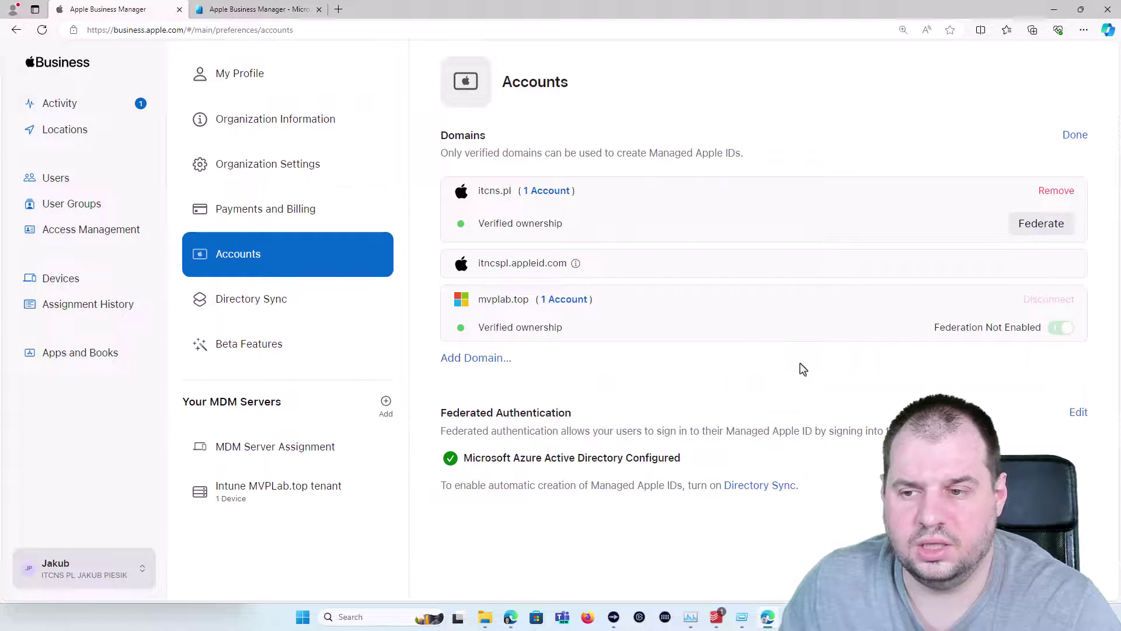